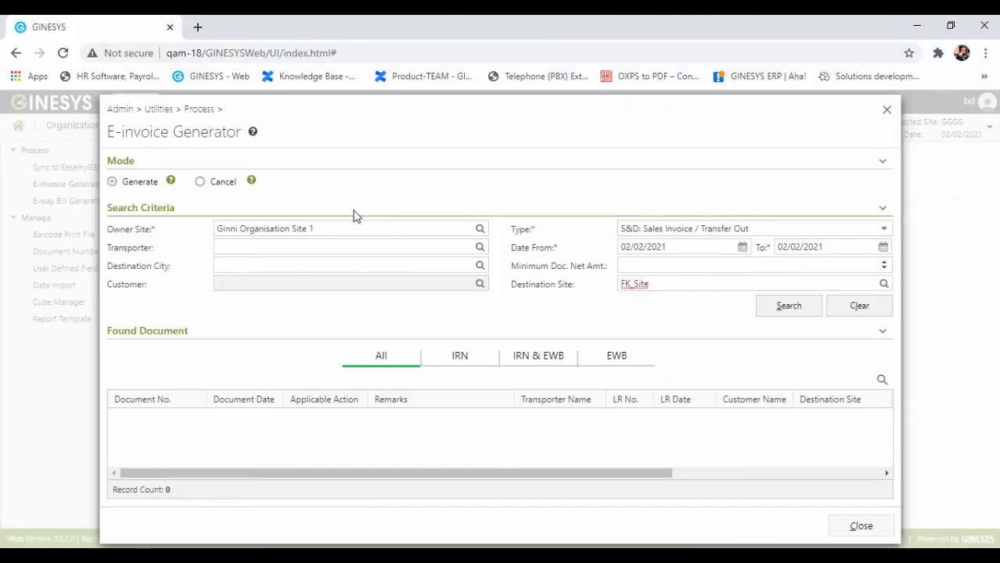
pyautogui.click(138, 184)
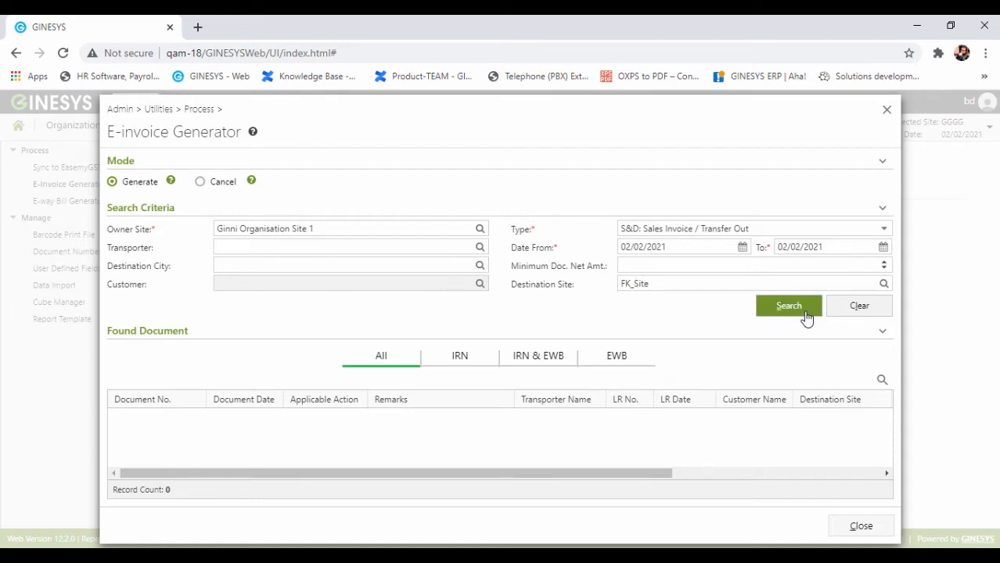
pyautogui.click(807, 319)
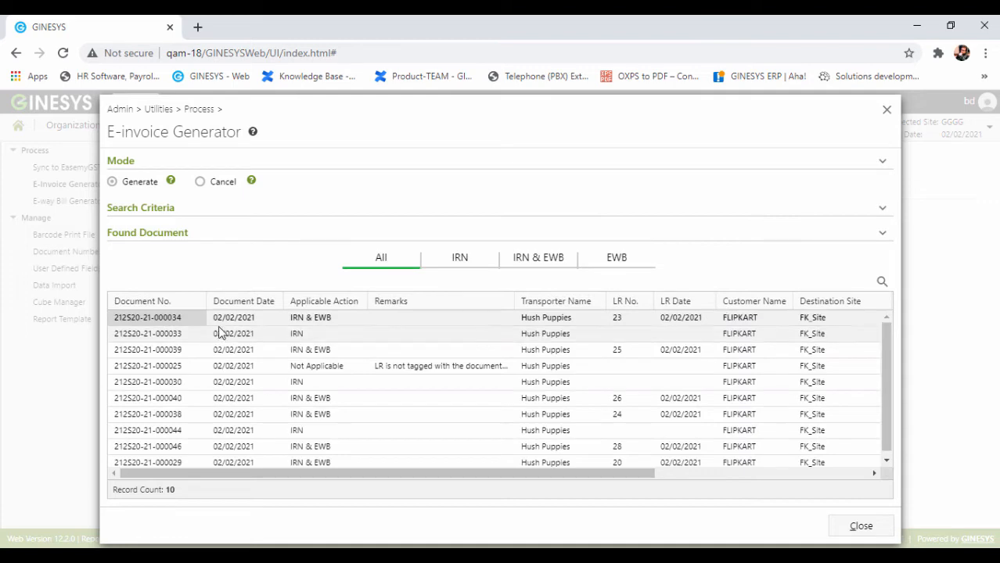
pyautogui.click(185, 447)
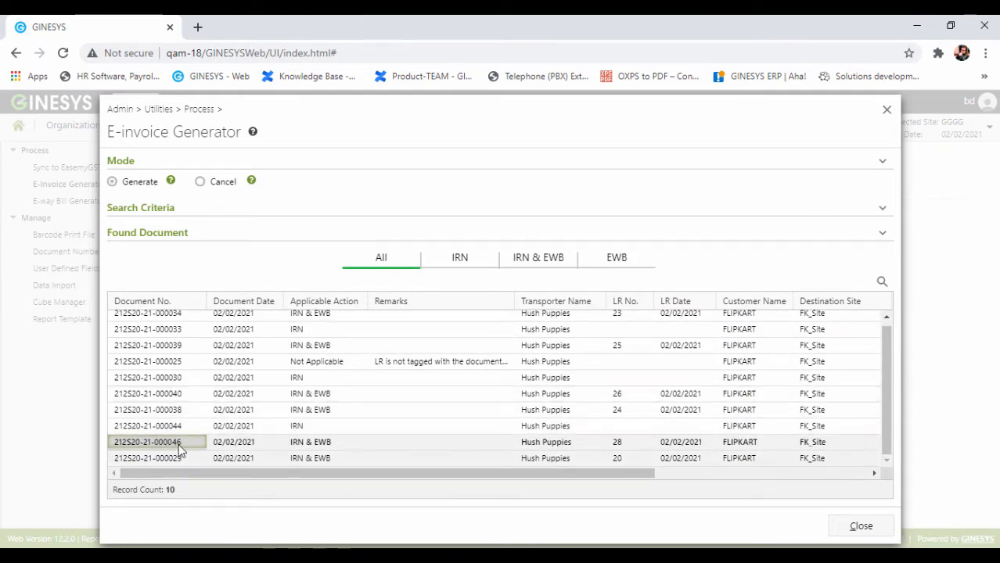
pyautogui.click(227, 449)
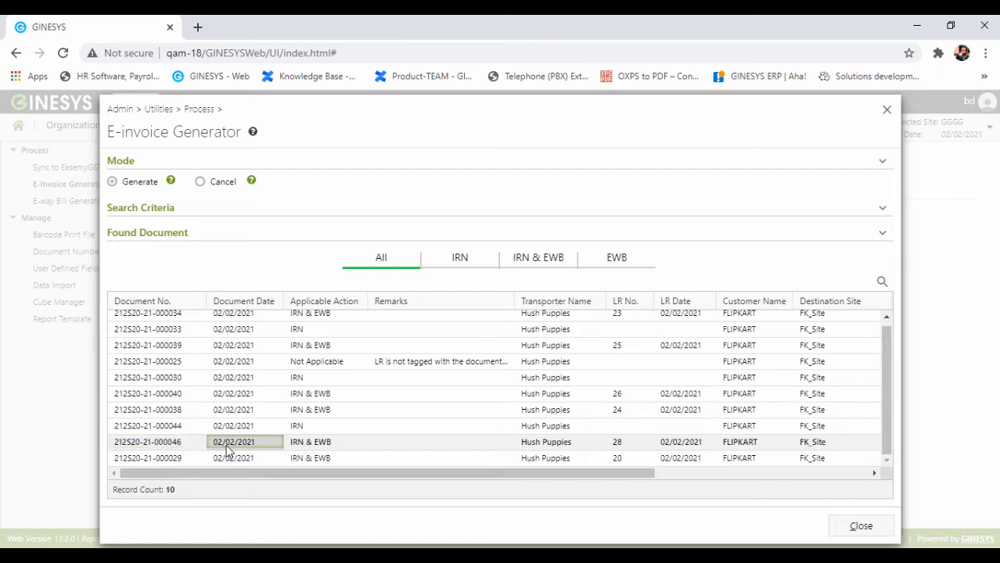
pyautogui.click(317, 450)
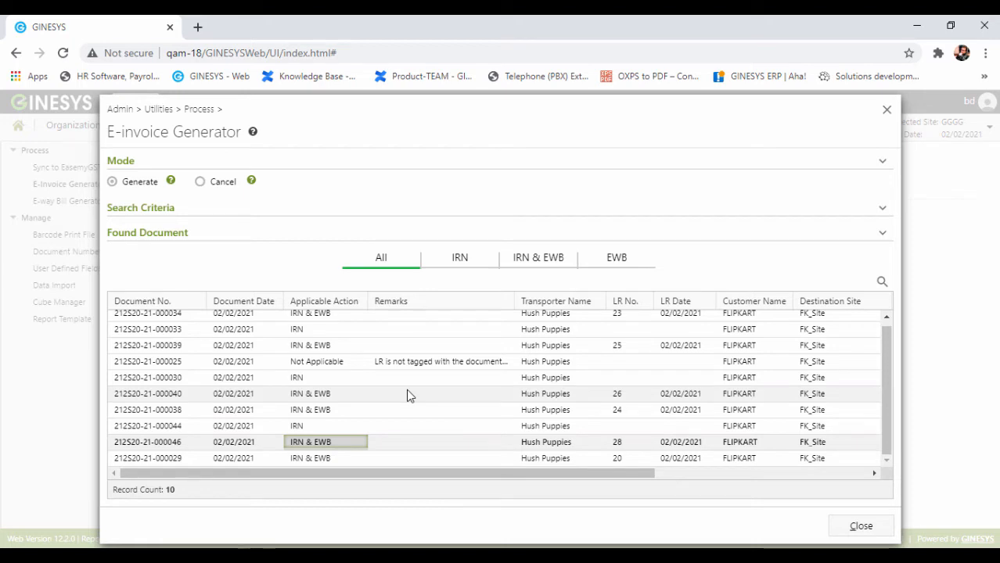
pyautogui.click(529, 262)
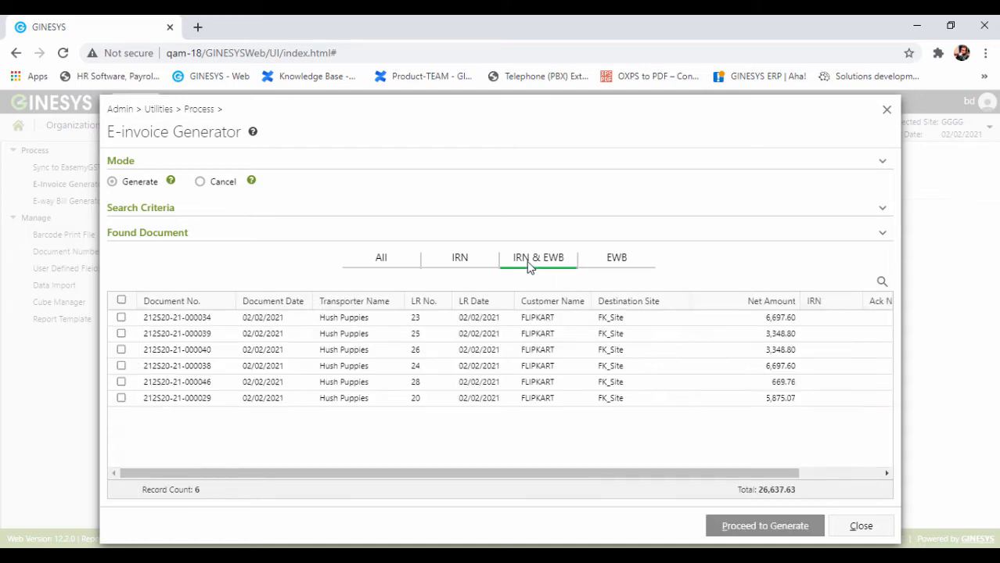
pyautogui.click(121, 382)
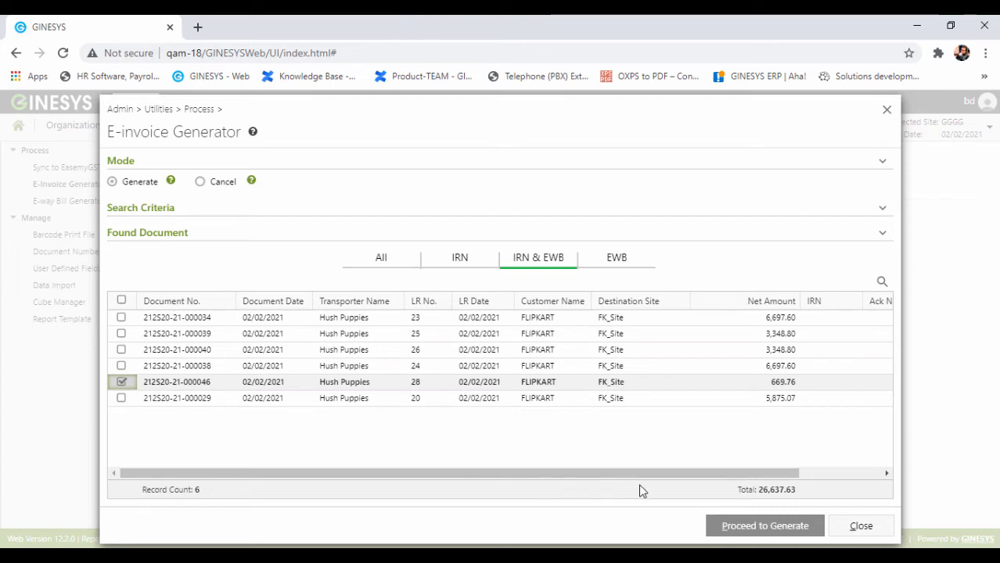
pyautogui.click(773, 530)
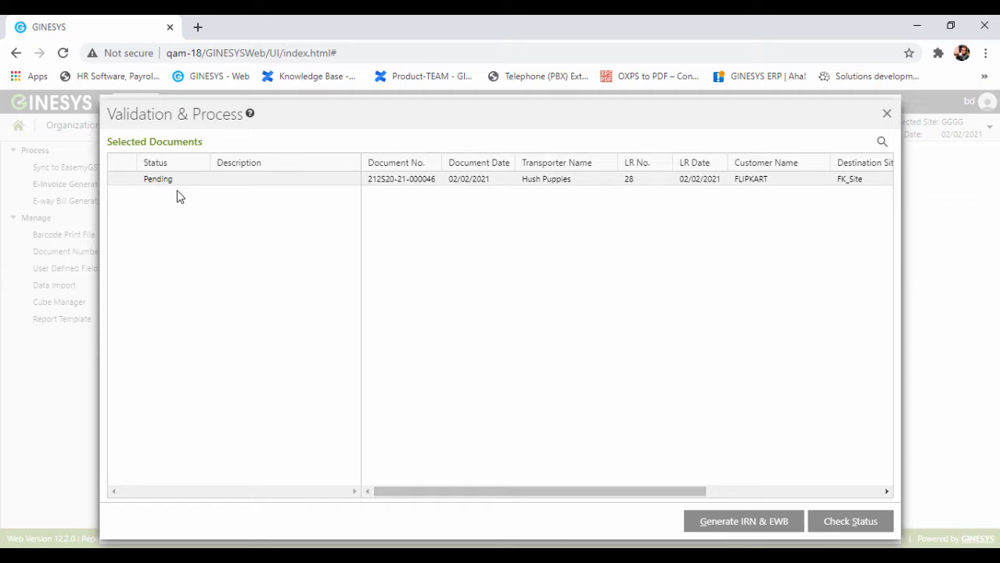
pyautogui.click(743, 527)
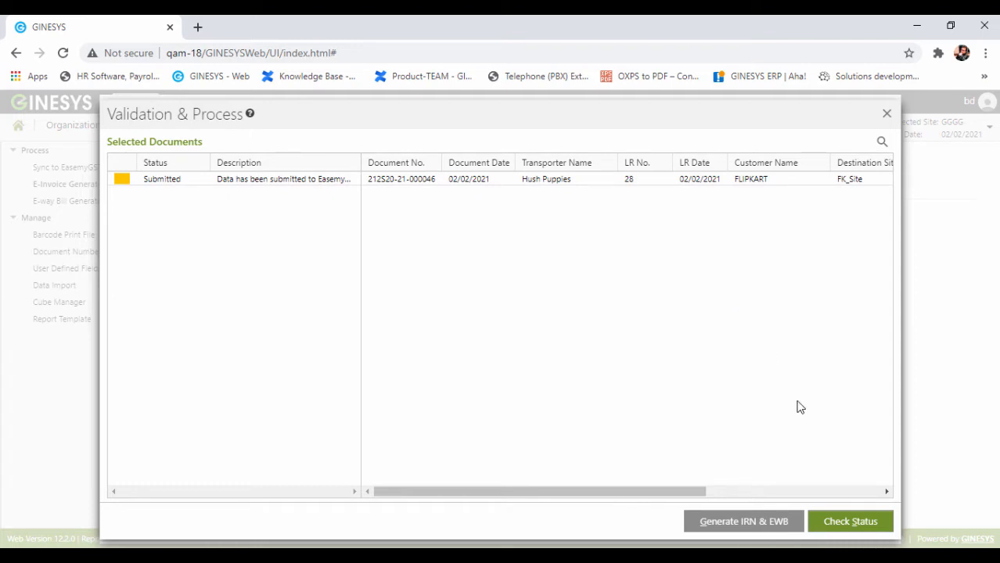
pyautogui.click(849, 525)
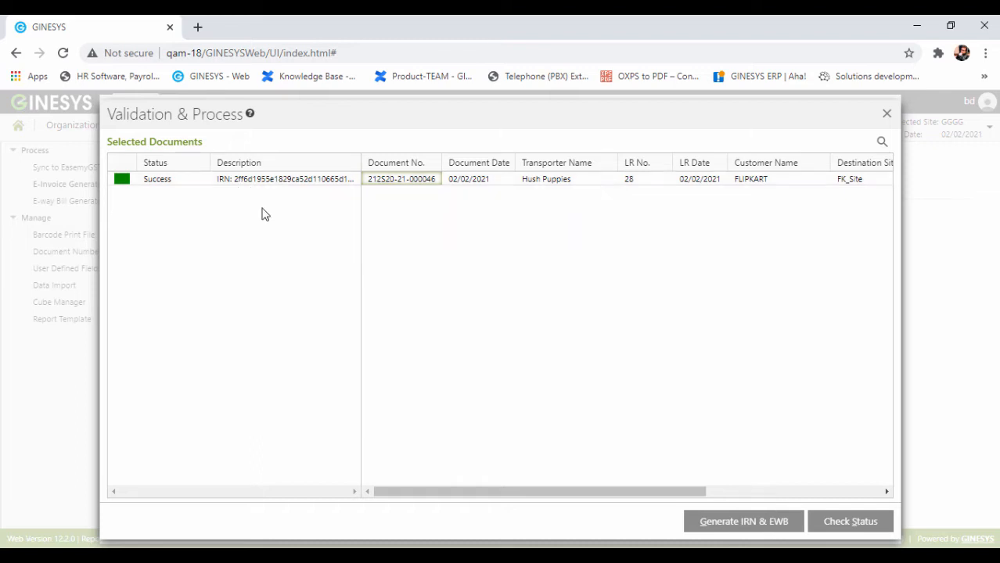
pyautogui.click(585, 252)
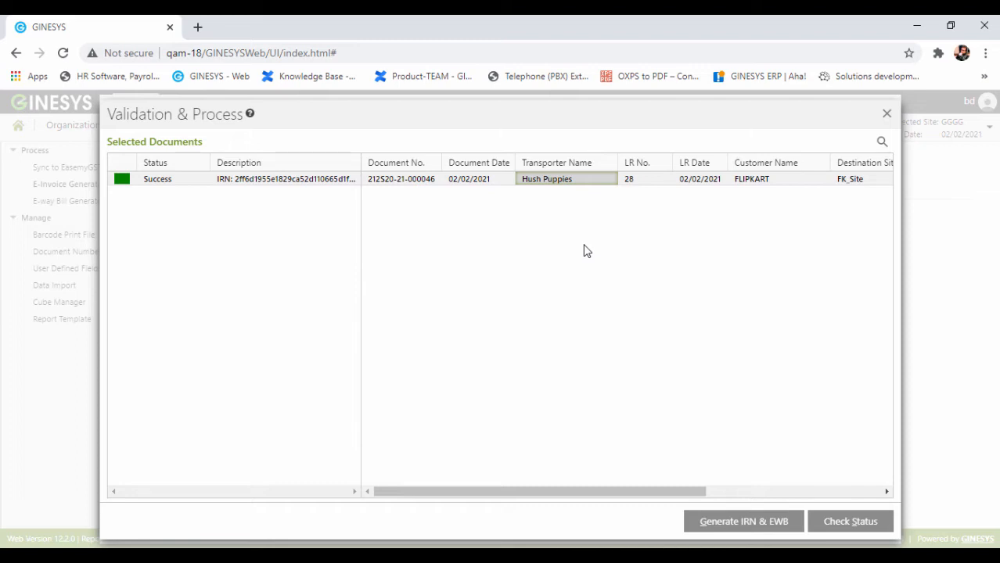
pyautogui.click(886, 113)
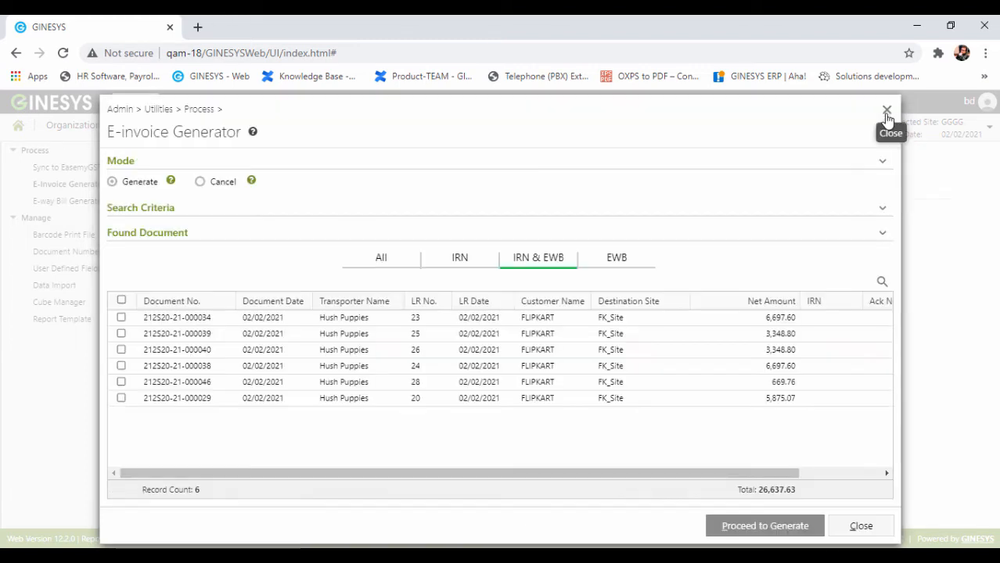
pyautogui.click(220, 187)
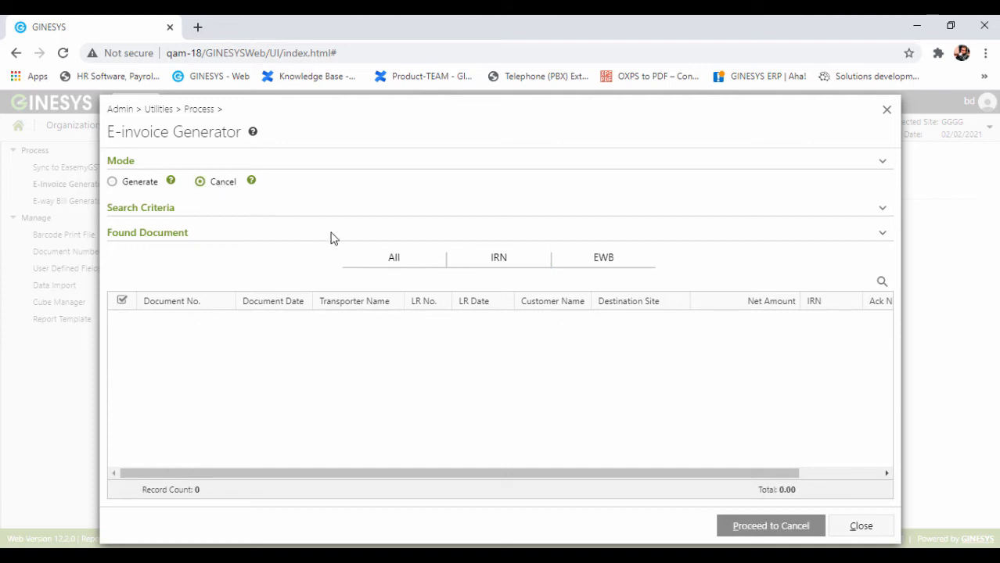
pyautogui.click(356, 216)
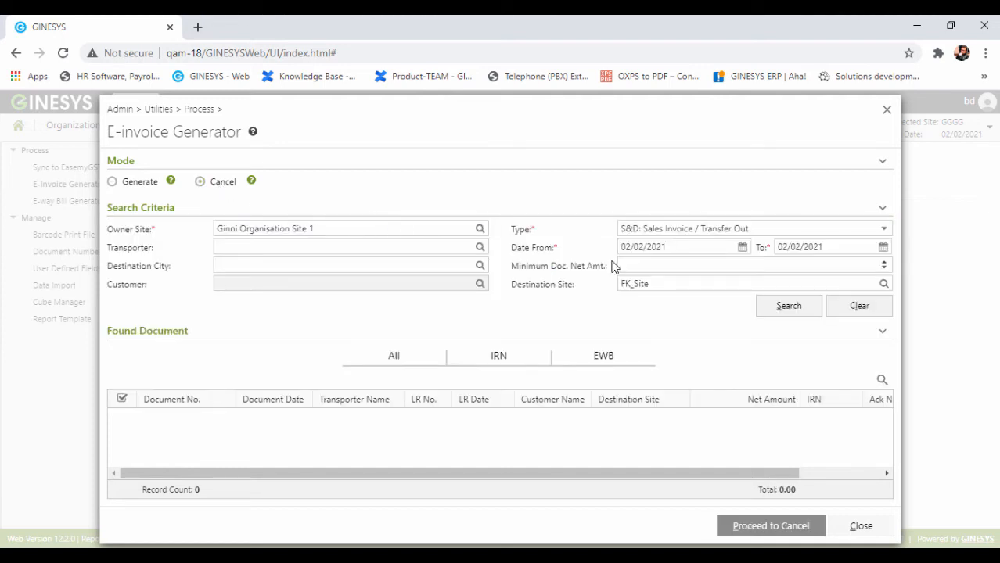
pyautogui.click(780, 307)
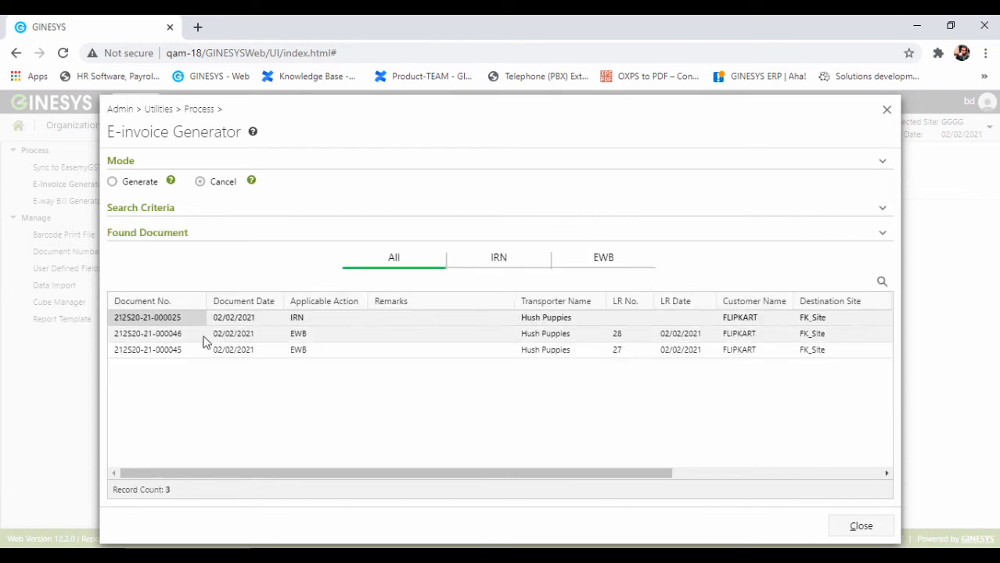
pyautogui.click(184, 336)
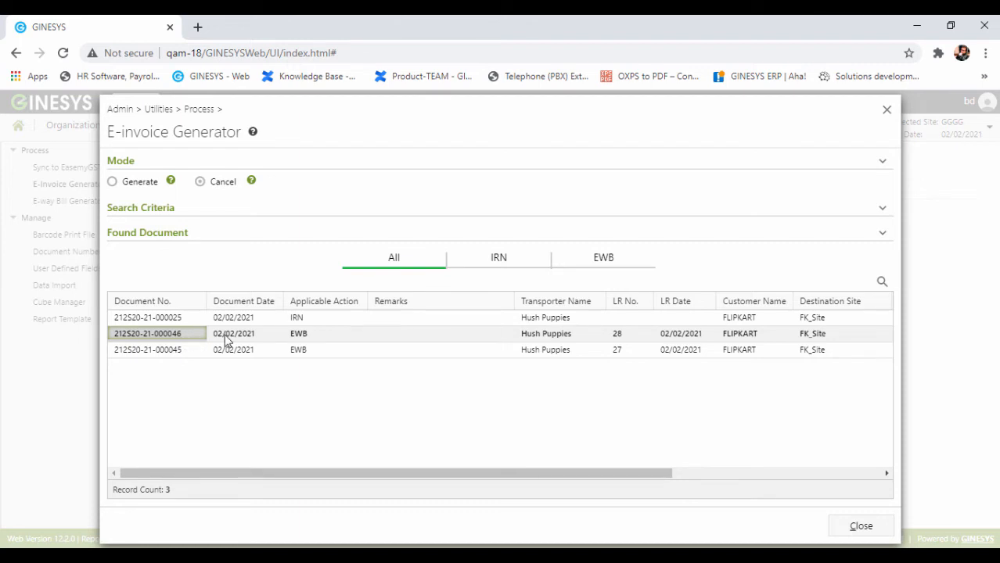
pyautogui.click(334, 340)
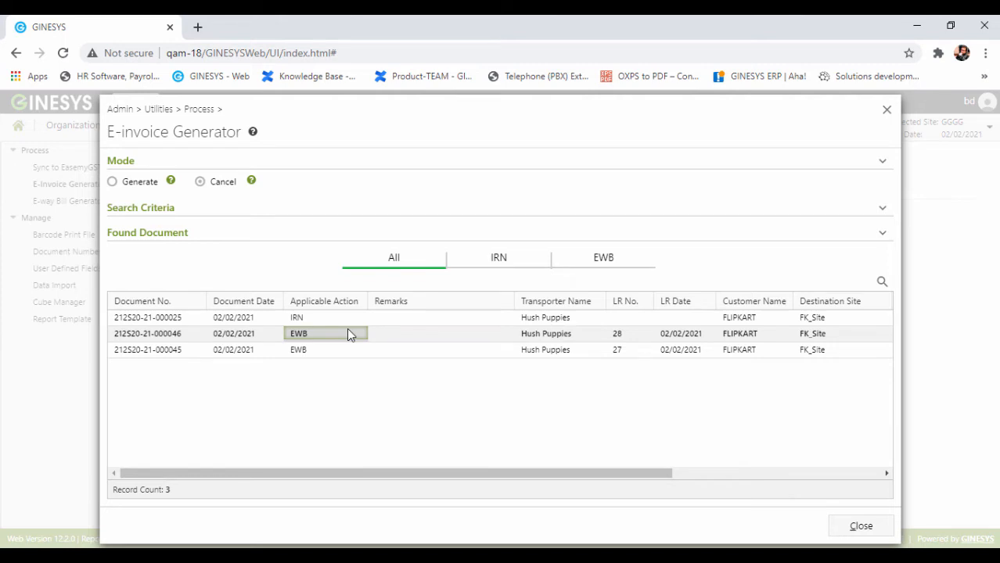
pyautogui.click(613, 257)
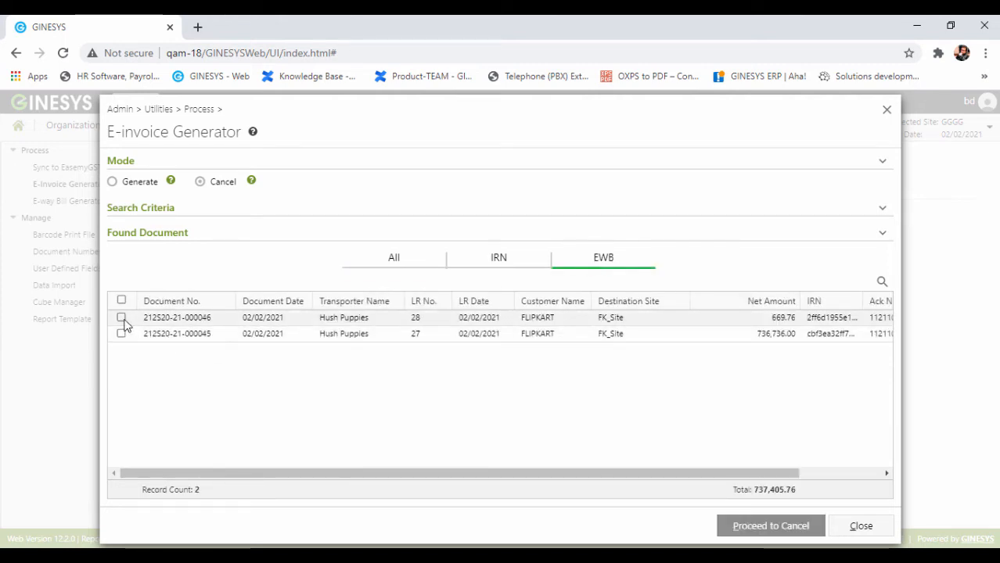
pyautogui.click(121, 318)
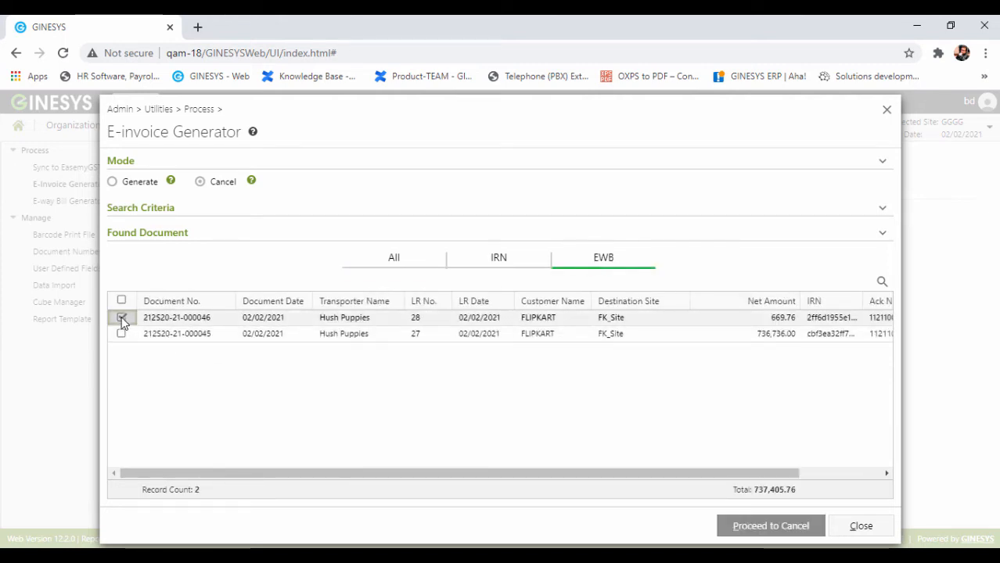
pyautogui.click(773, 528)
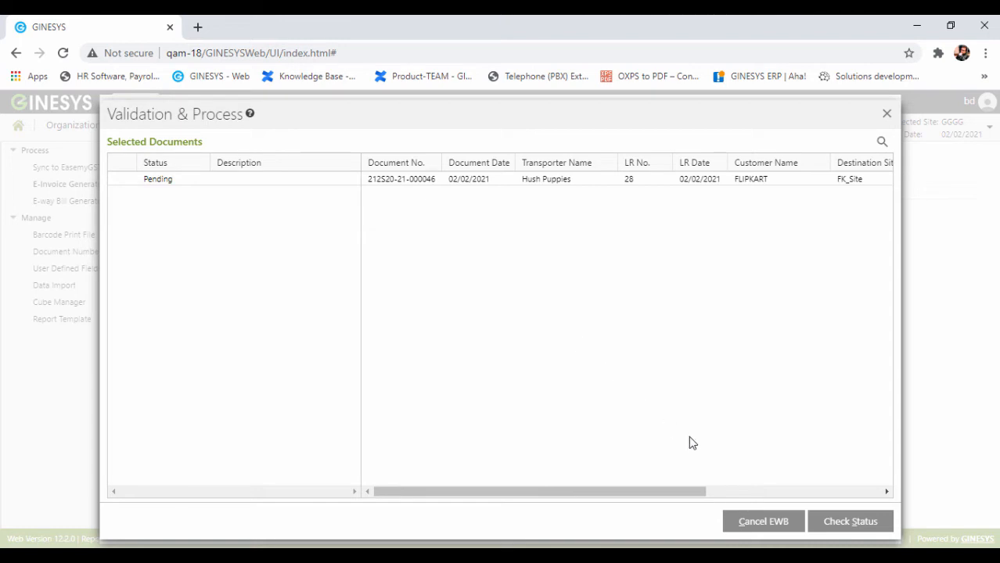
pyautogui.click(764, 523)
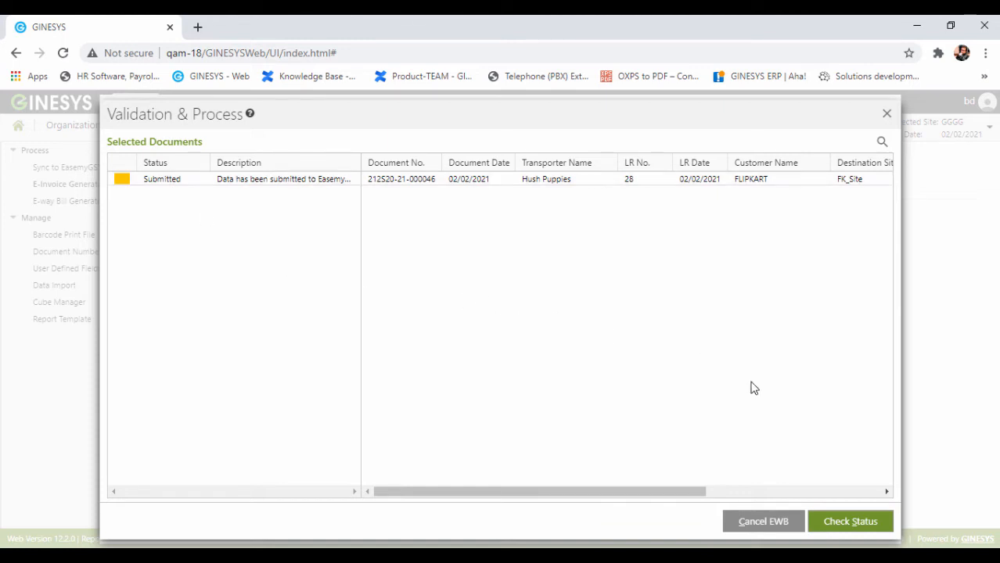
pyautogui.click(864, 527)
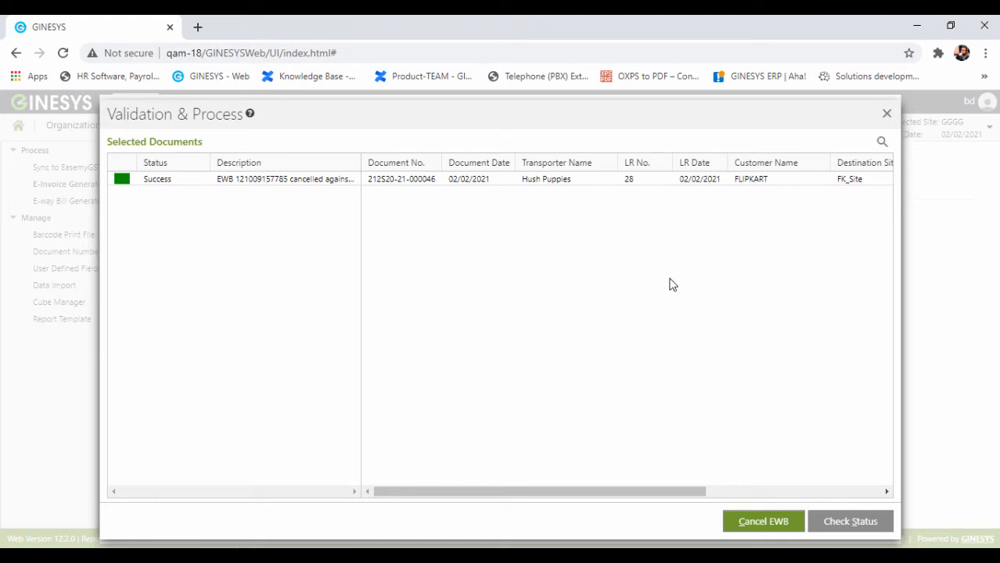
pyautogui.click(887, 115)
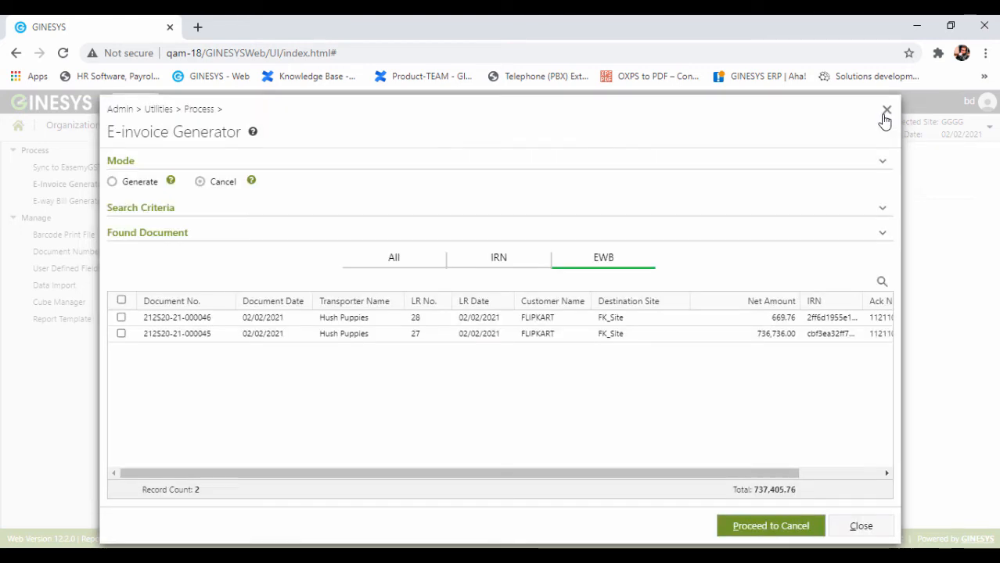
pyautogui.click(465, 219)
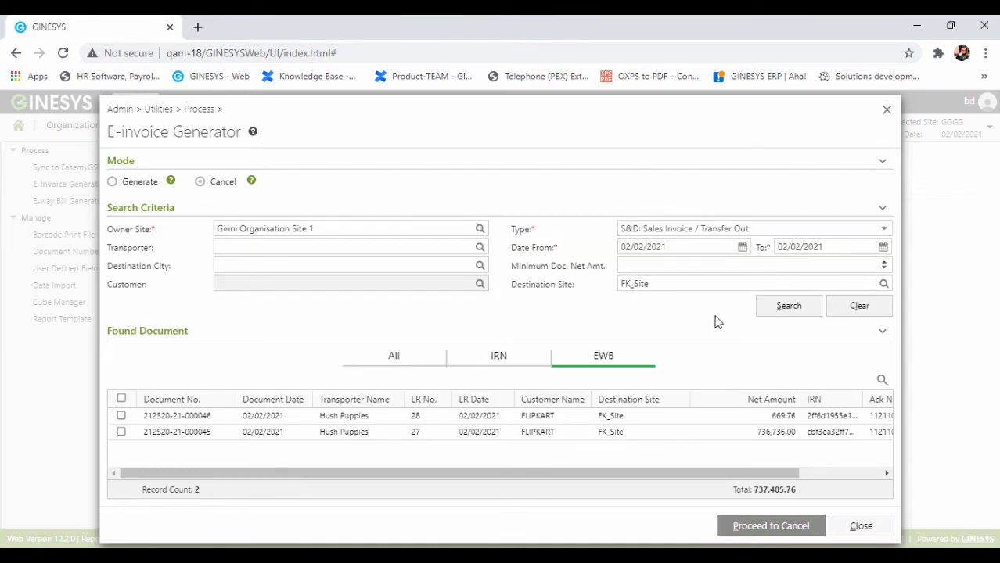
pyautogui.click(773, 315)
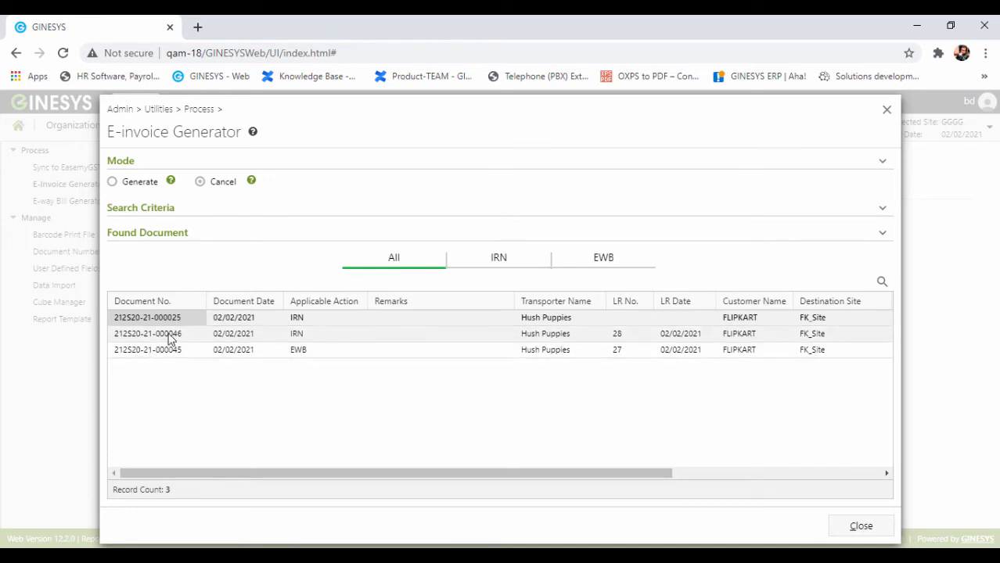
pyautogui.click(171, 336)
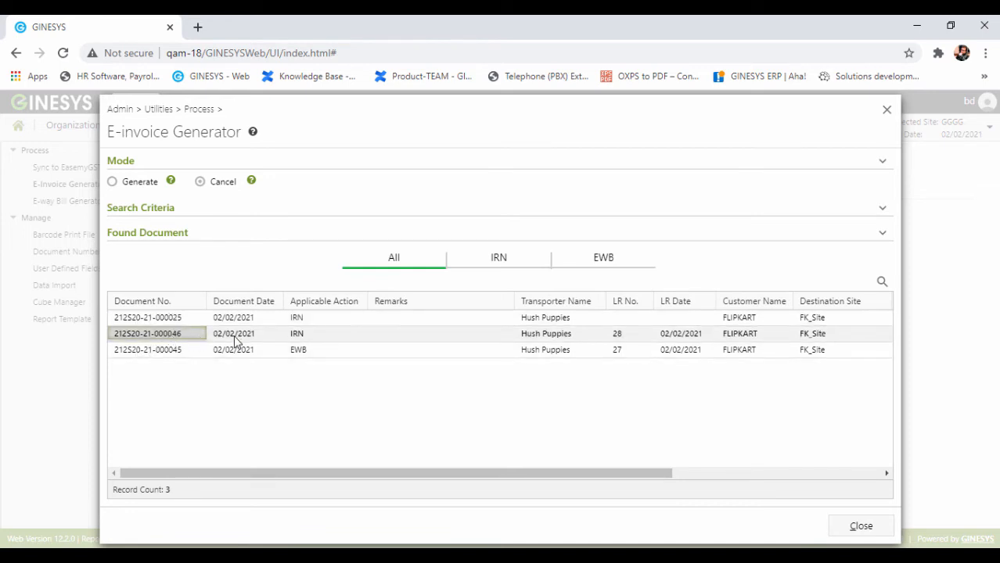
pyautogui.click(340, 338)
pyautogui.click(501, 263)
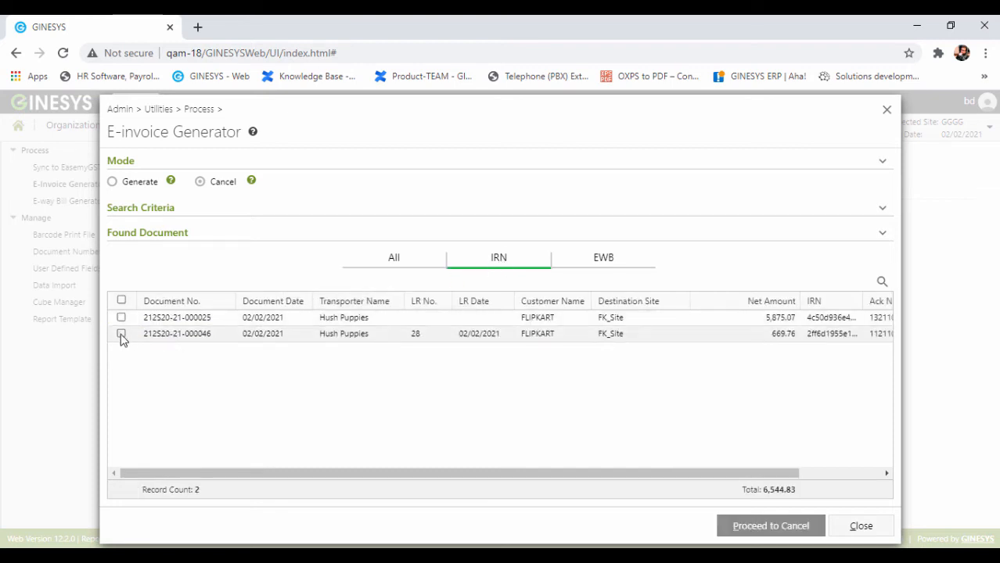
pyautogui.click(122, 335)
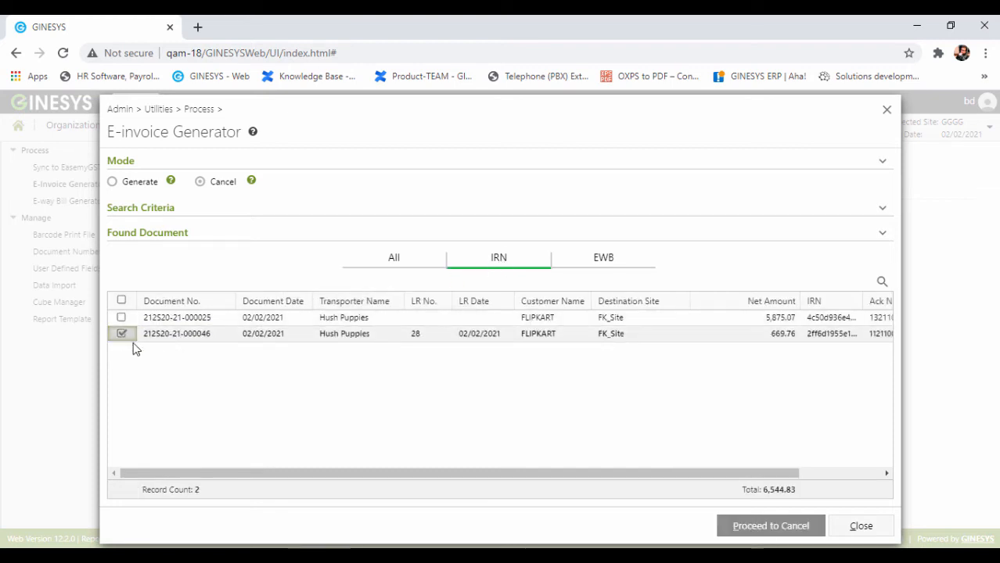
pyautogui.click(771, 527)
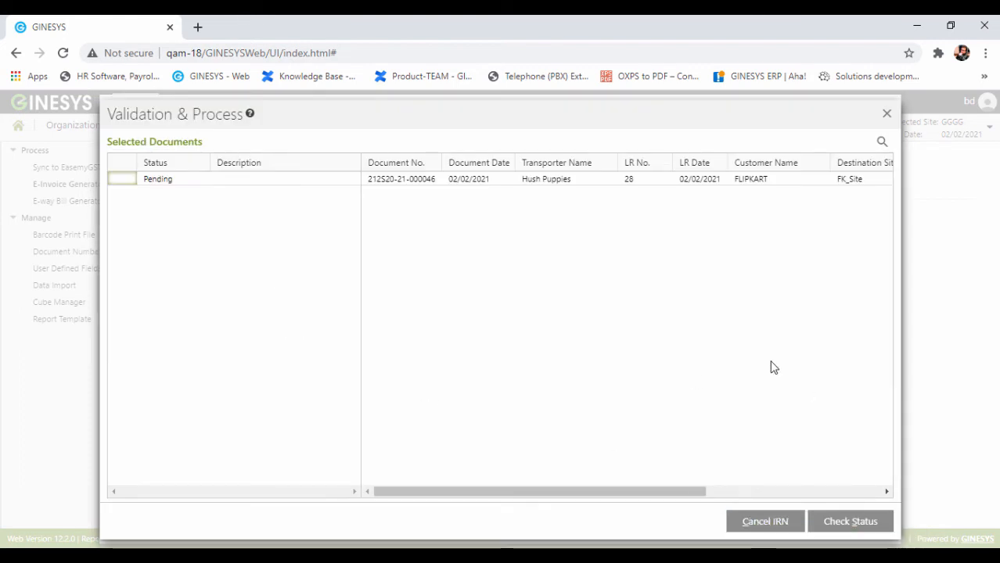
pyautogui.click(782, 526)
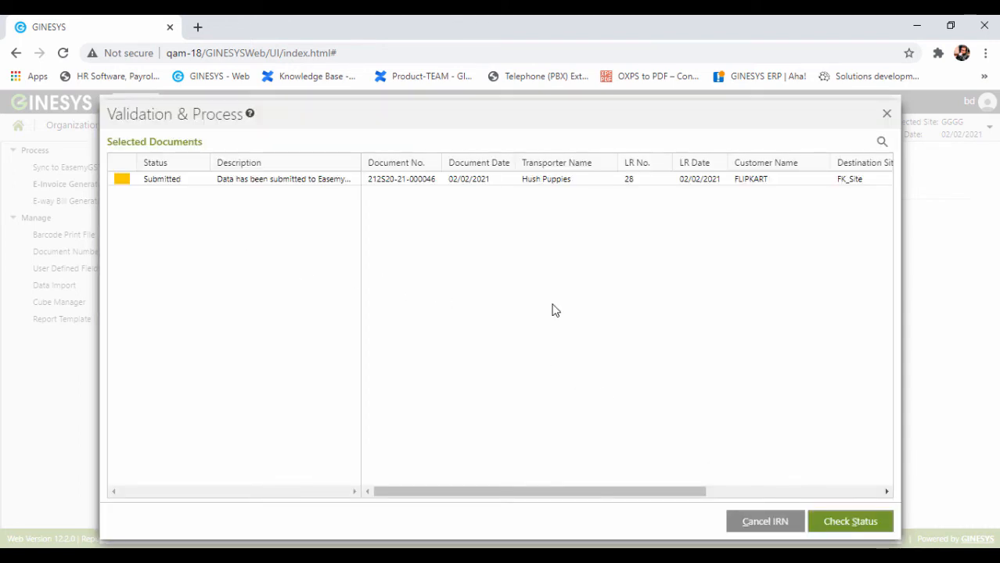
pyautogui.click(850, 522)
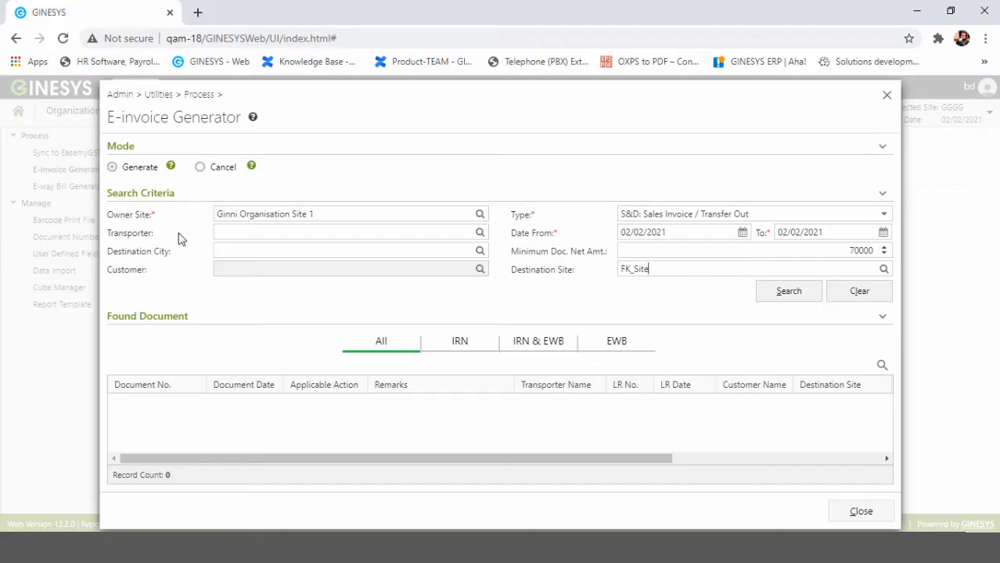
pyautogui.click(124, 174)
pyautogui.click(783, 300)
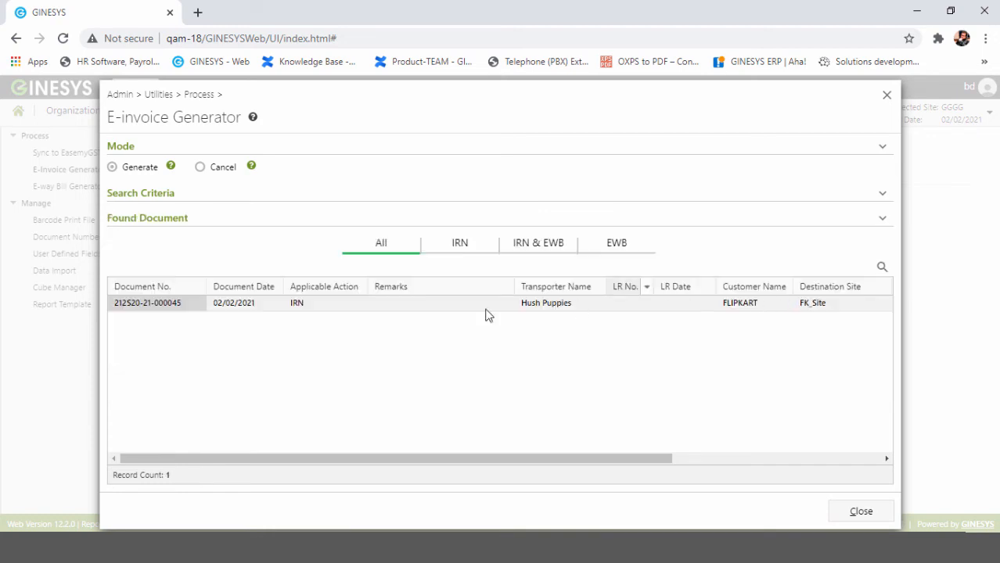
pyautogui.click(173, 310)
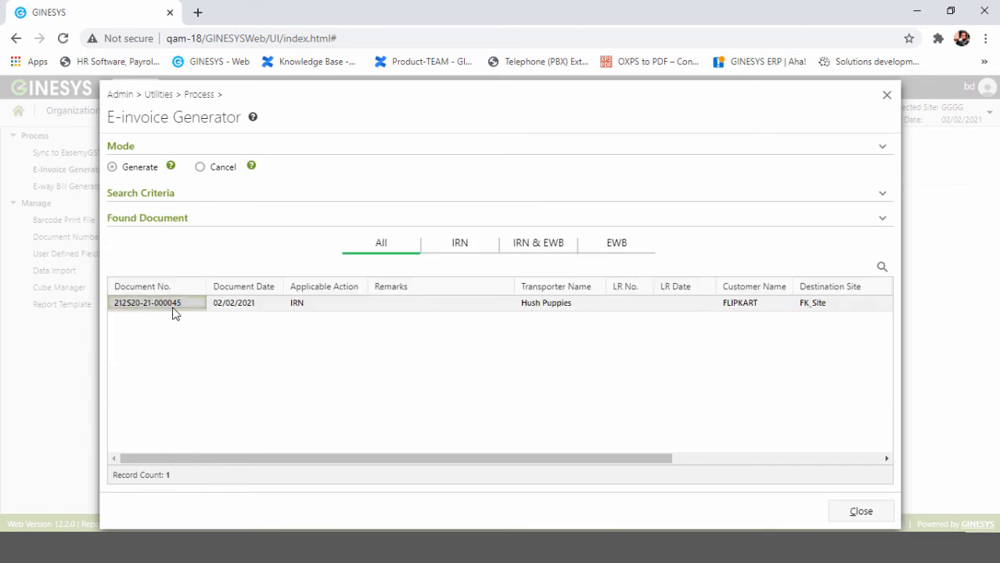
pyautogui.click(235, 308)
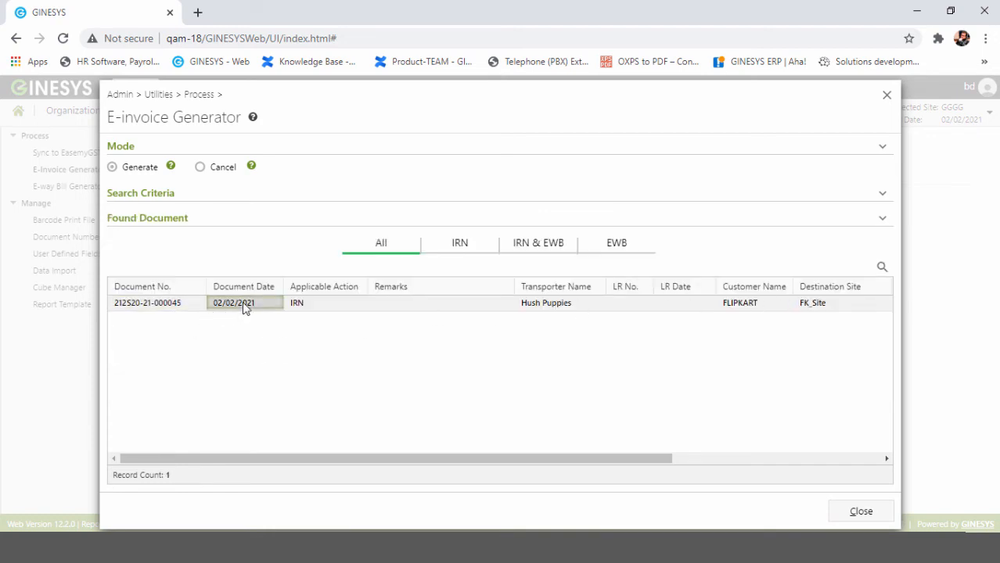
pyautogui.click(320, 306)
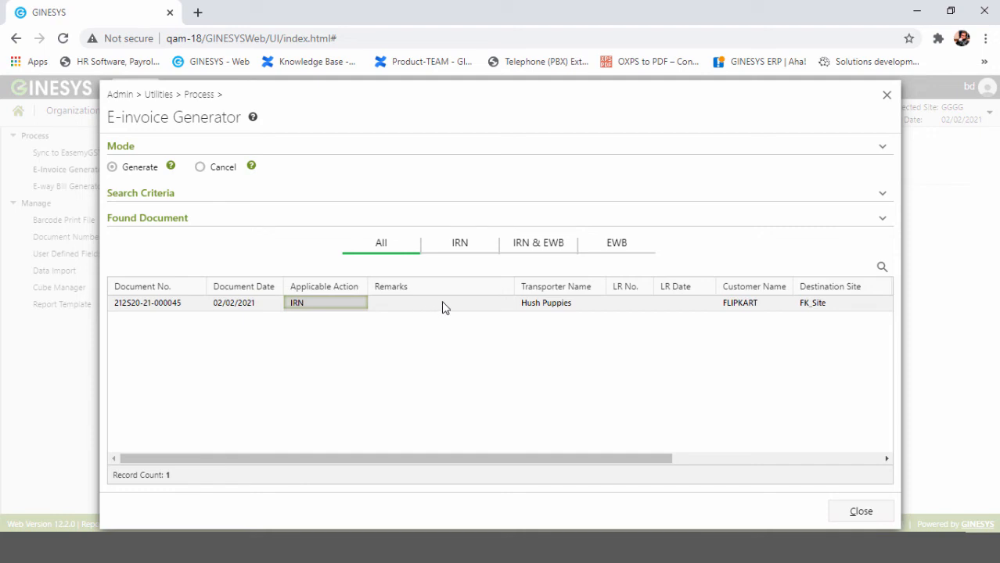
pyautogui.click(460, 246)
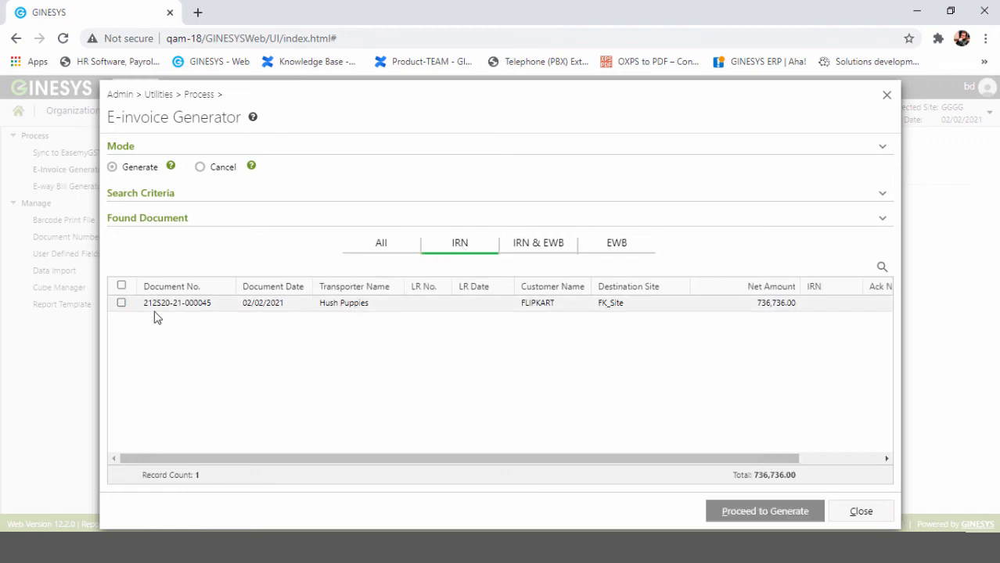
pyautogui.click(123, 305)
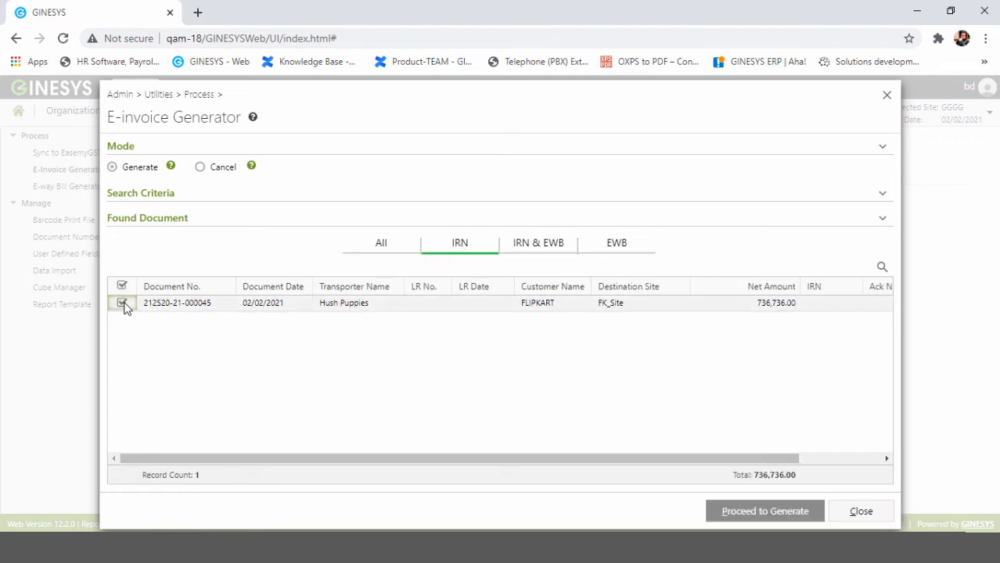
pyautogui.click(771, 513)
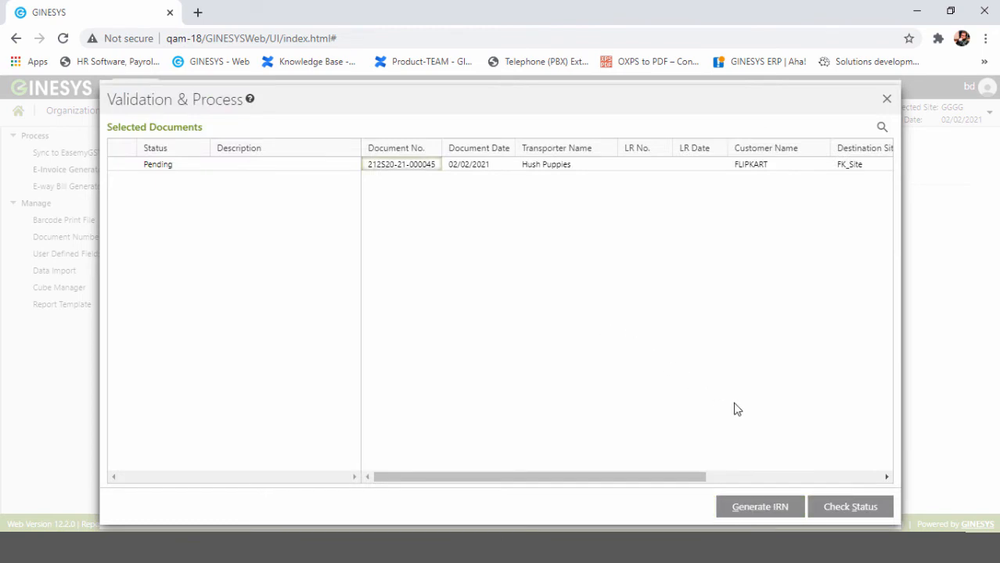
pyautogui.click(771, 513)
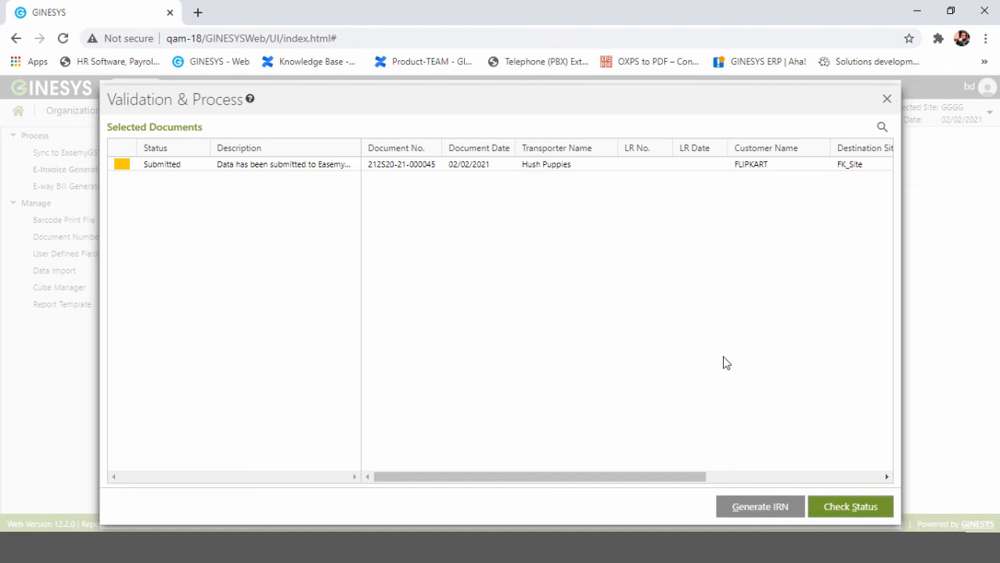
pyautogui.click(852, 508)
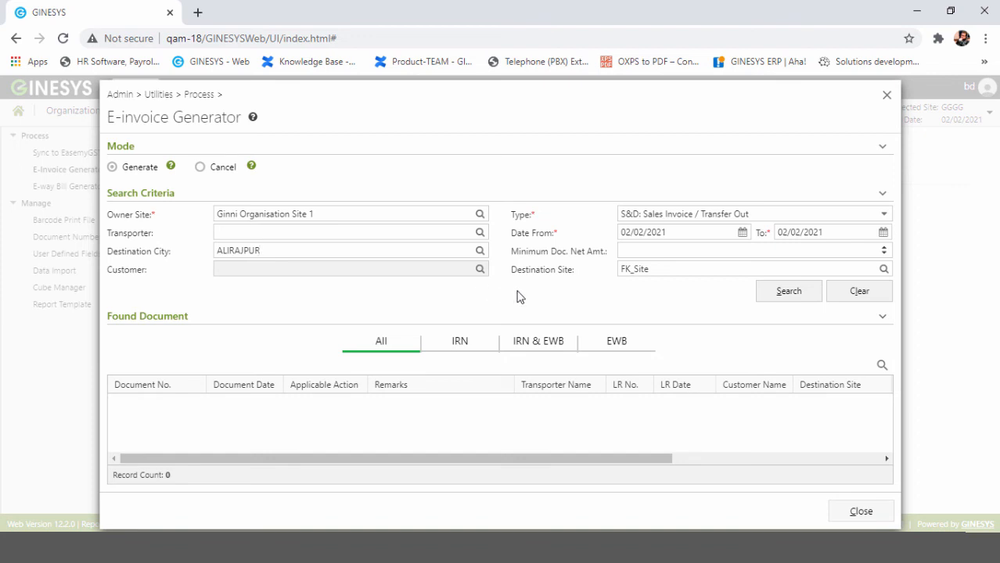
# Step: Repeat the document search in Generate mode with the existing criteria and show only the documents eligible for EWB
pyautogui.click(787, 298)
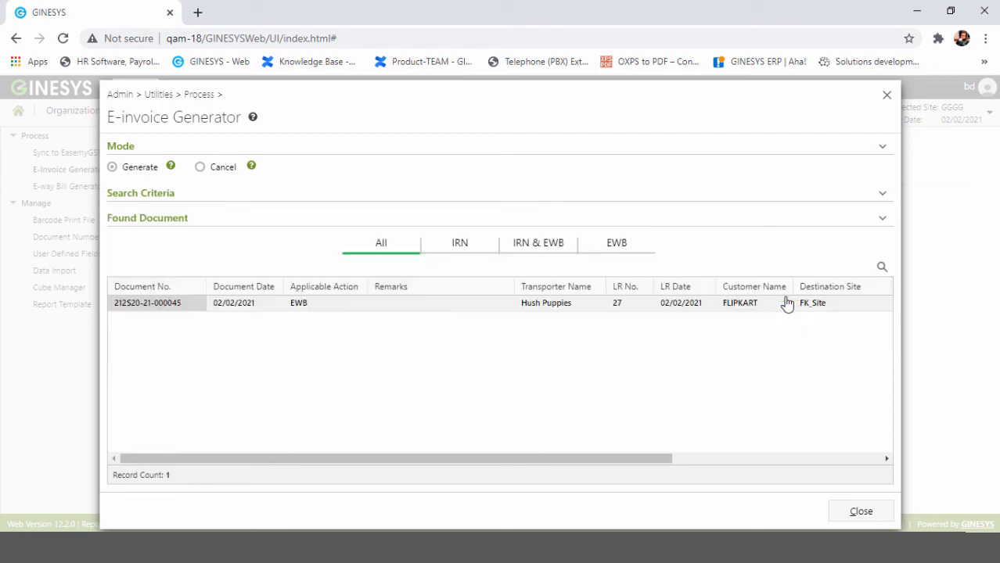
pyautogui.click(162, 310)
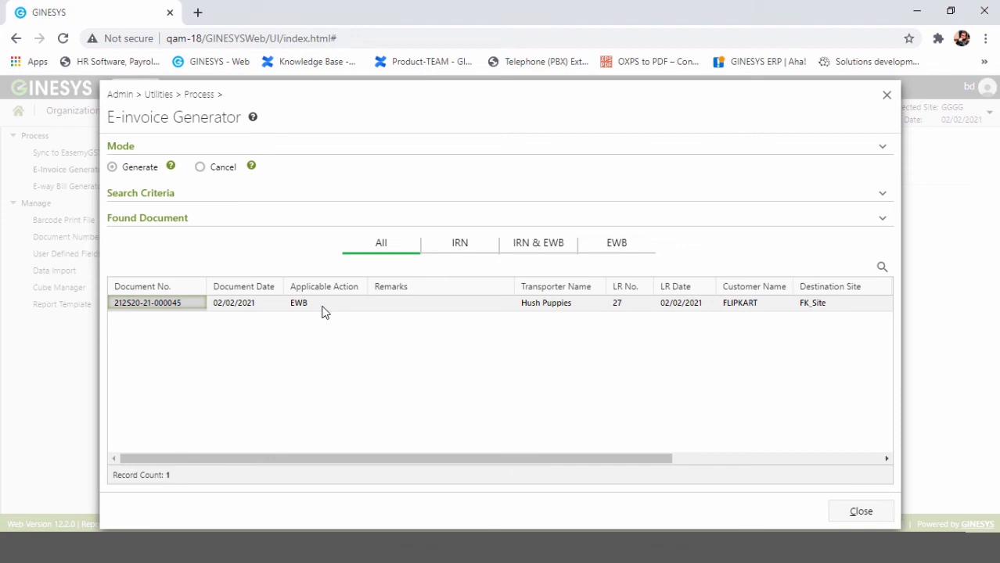
pyautogui.click(610, 247)
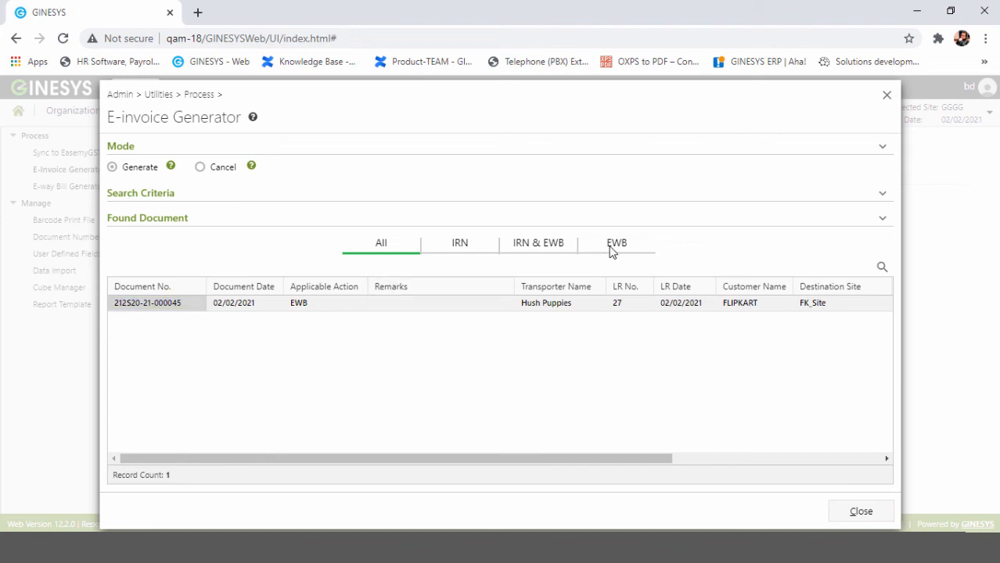
pyautogui.click(122, 304)
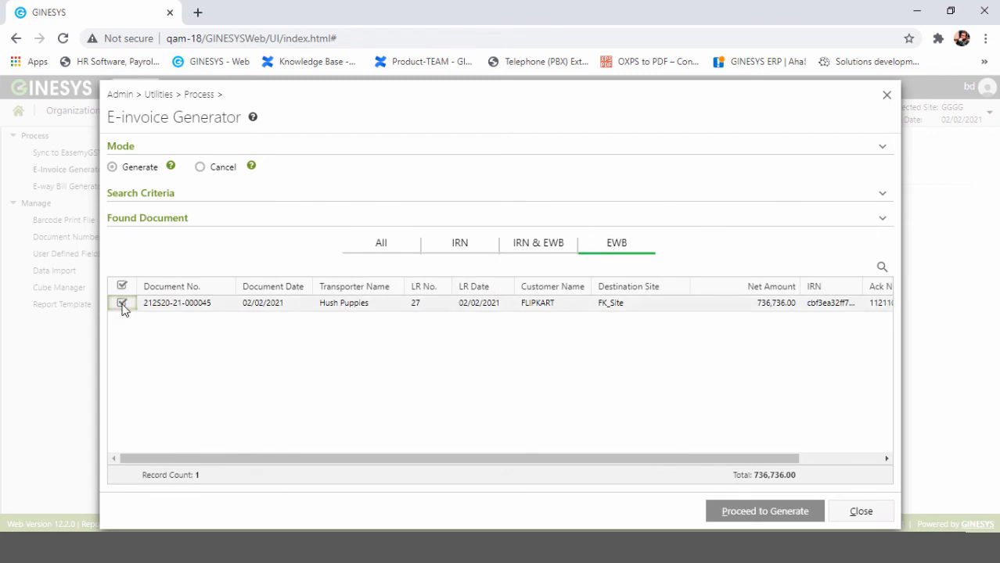
pyautogui.click(747, 512)
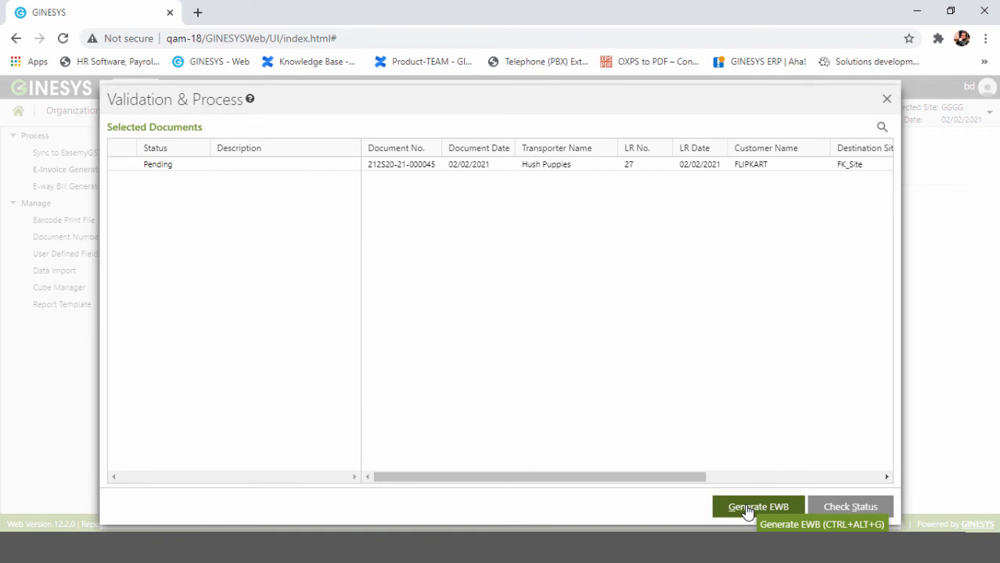
pyautogui.click(747, 509)
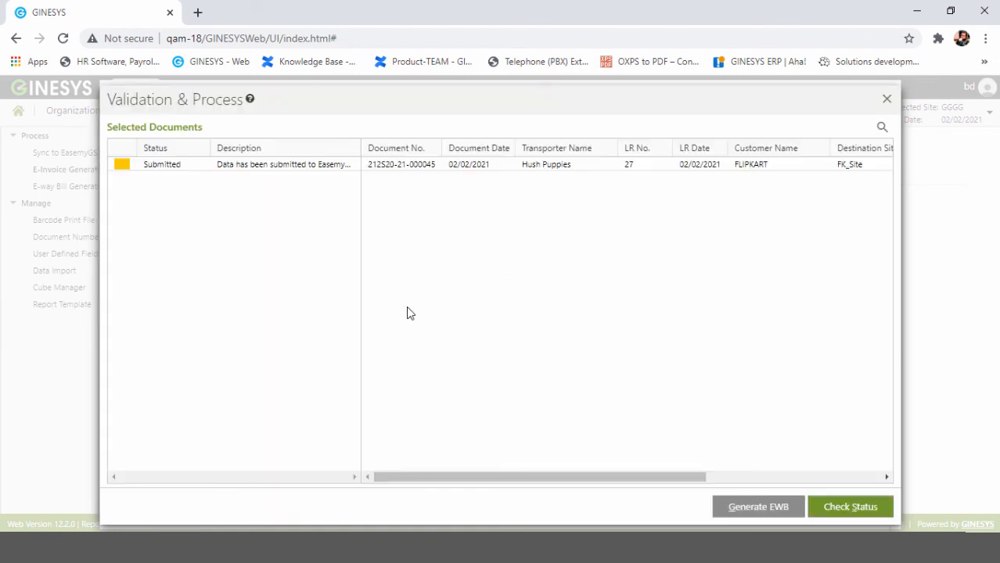
pyautogui.click(860, 509)
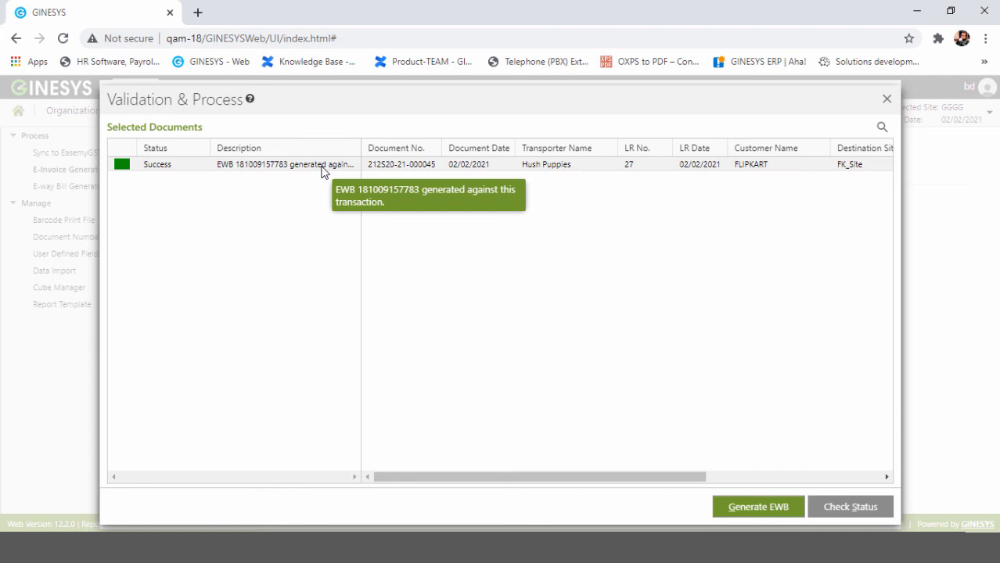
pyautogui.click(324, 172)
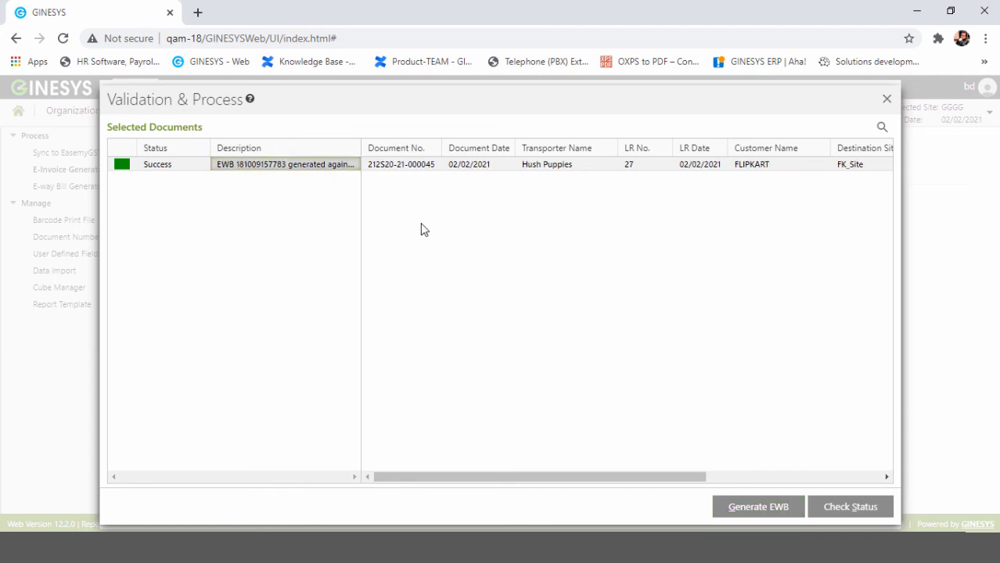